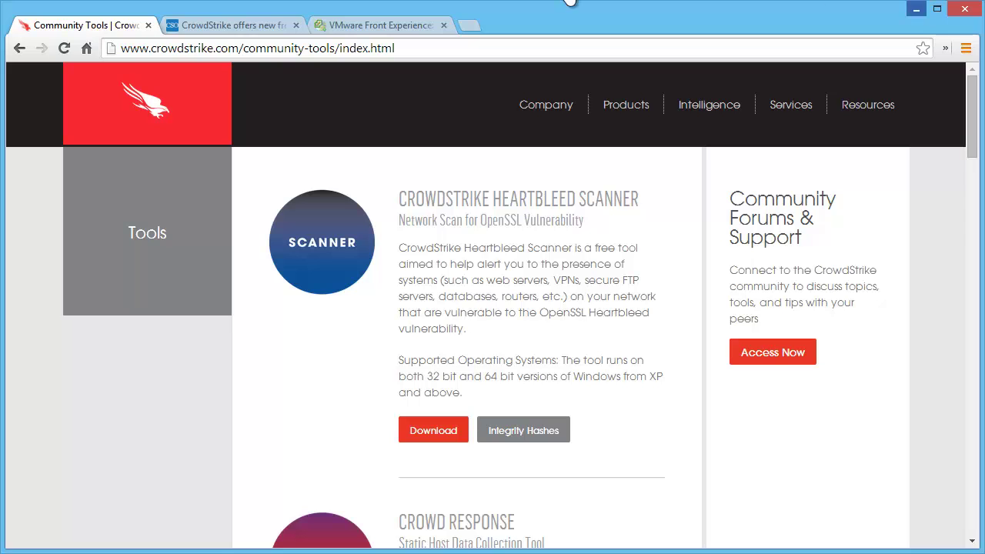
Read through the CSO article about the CrowdStrike Heartbleed scanner
{"action": "left_click", "coordinate": [197, 30]}
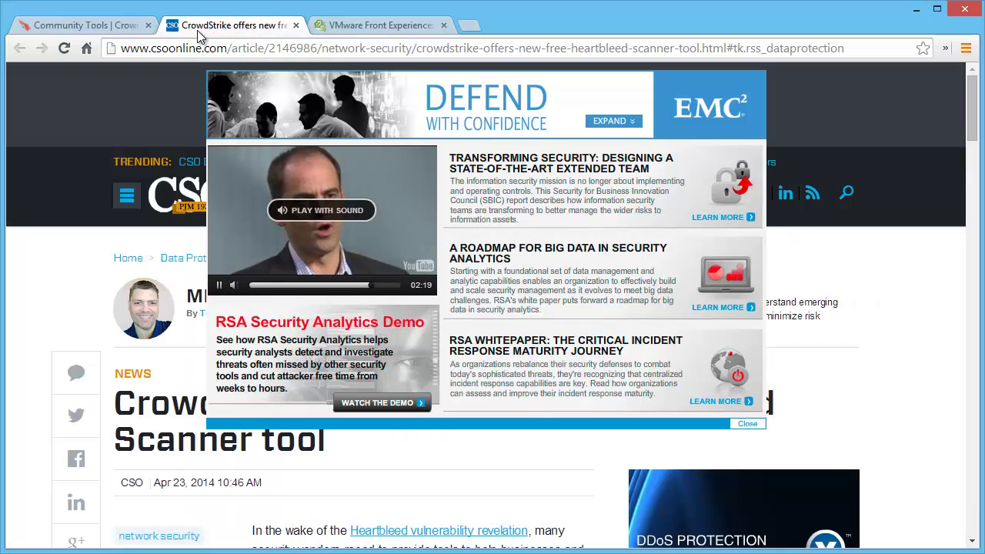
{"action": "scroll", "coordinate": [362, 392], "scroll_direction": "down", "scroll_amount": 3}
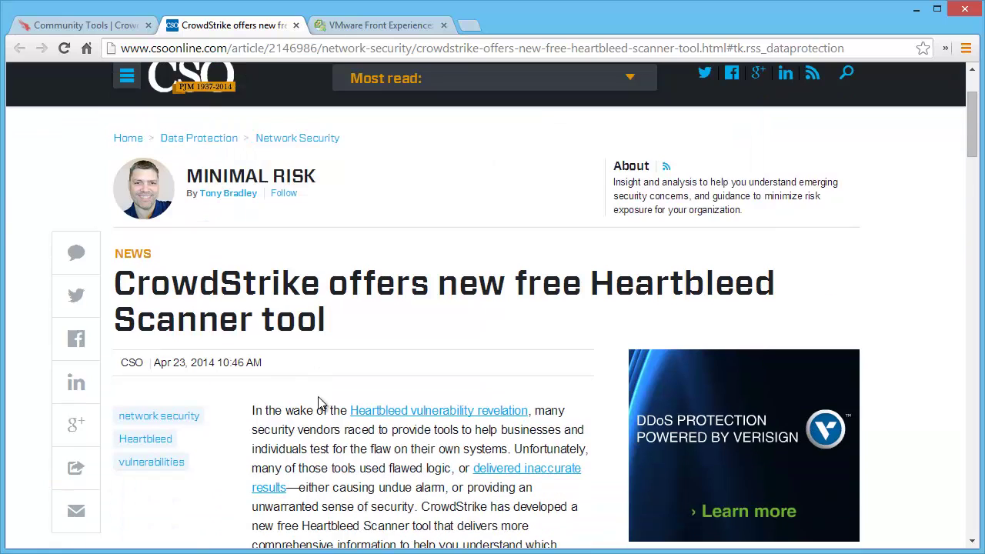
{"action": "scroll", "coordinate": [333, 435], "scroll_direction": "down", "scroll_amount": 12}
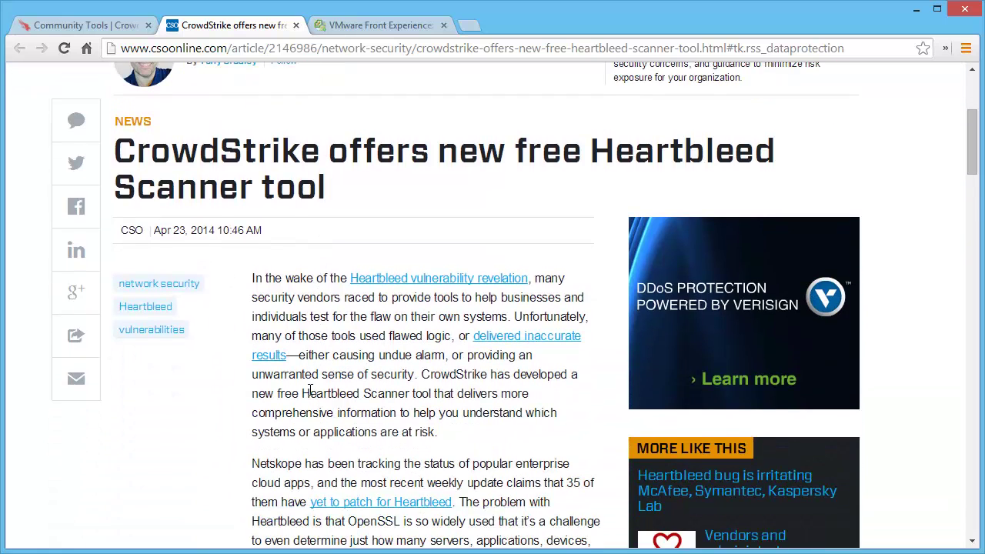
{"action": "scroll", "coordinate": [310, 387], "scroll_direction": "down", "scroll_amount": 5}
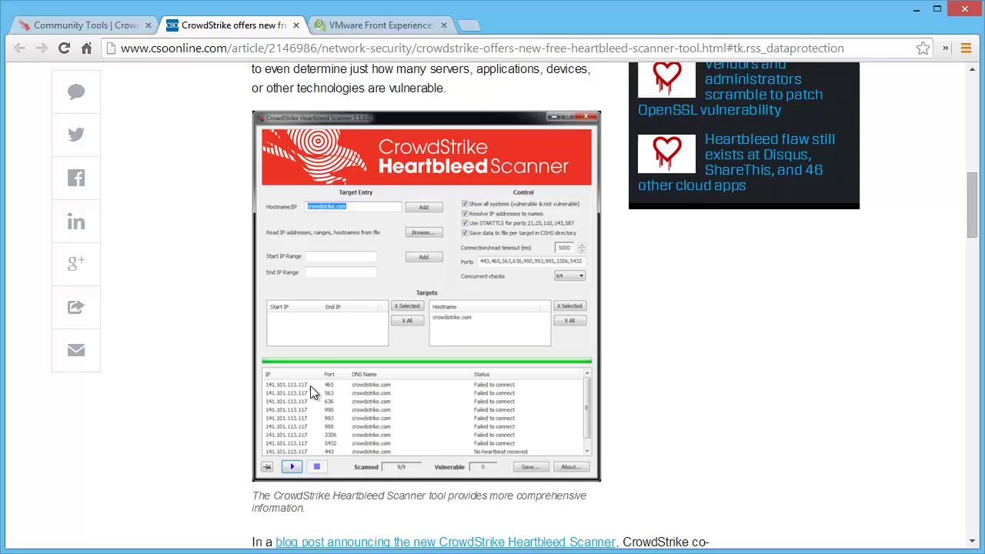
{"action": "scroll", "coordinate": [314, 392], "scroll_direction": "down", "scroll_amount": 1}
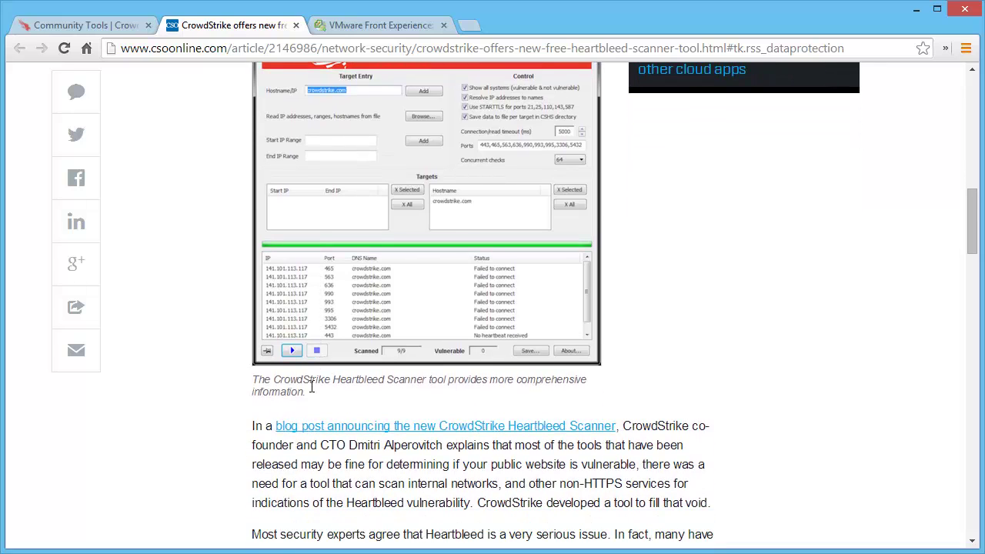
{"action": "scroll", "coordinate": [577, 375], "scroll_direction": "down", "scroll_amount": 3}
{"action": "scroll", "coordinate": [573, 366], "scroll_direction": "up", "scroll_amount": 12}
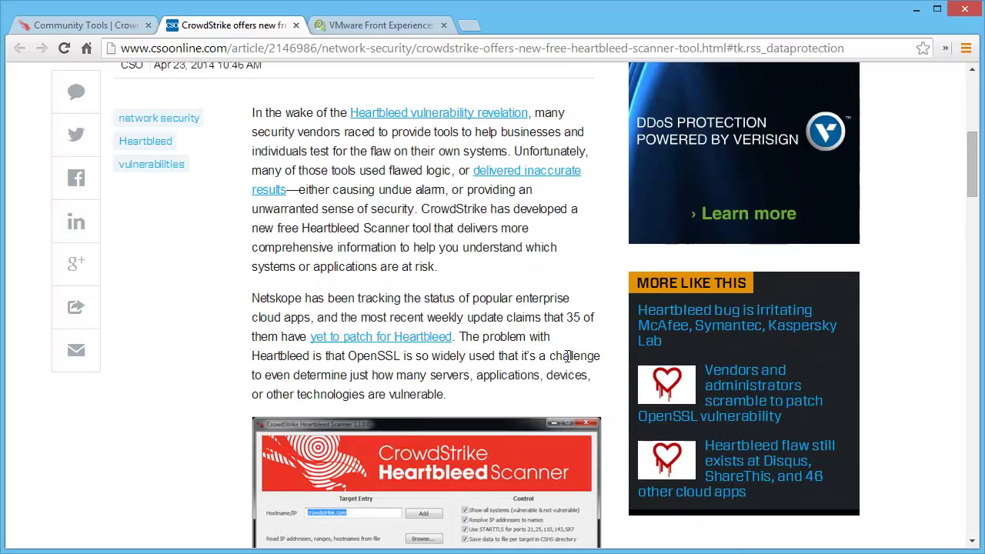
Download CSHeartbleedScanner.zip from the CrowdStrike community tools page into Downloads
{"action": "left_click", "coordinate": [86, 26]}
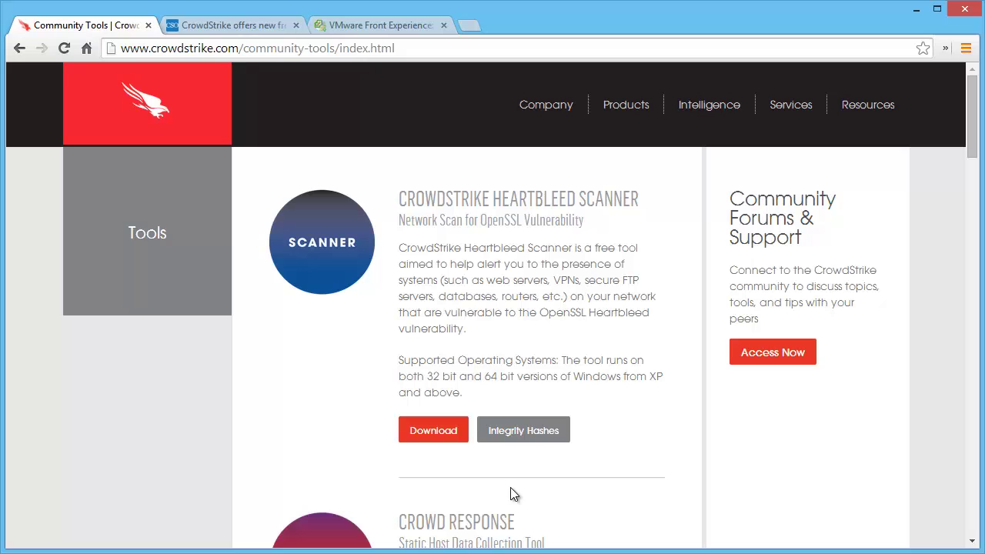
{"action": "left_click", "coordinate": [444, 432]}
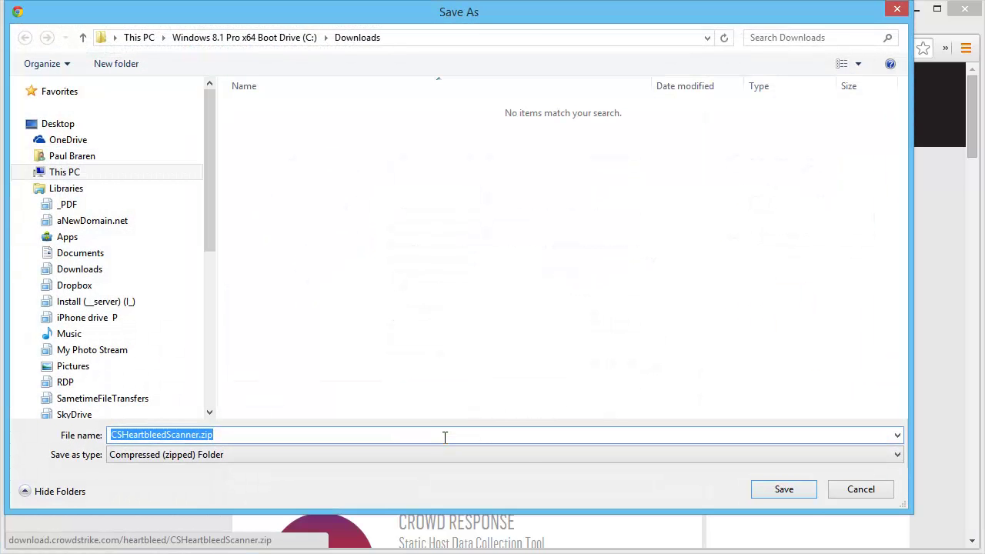
{"action": "left_click", "coordinate": [795, 489]}
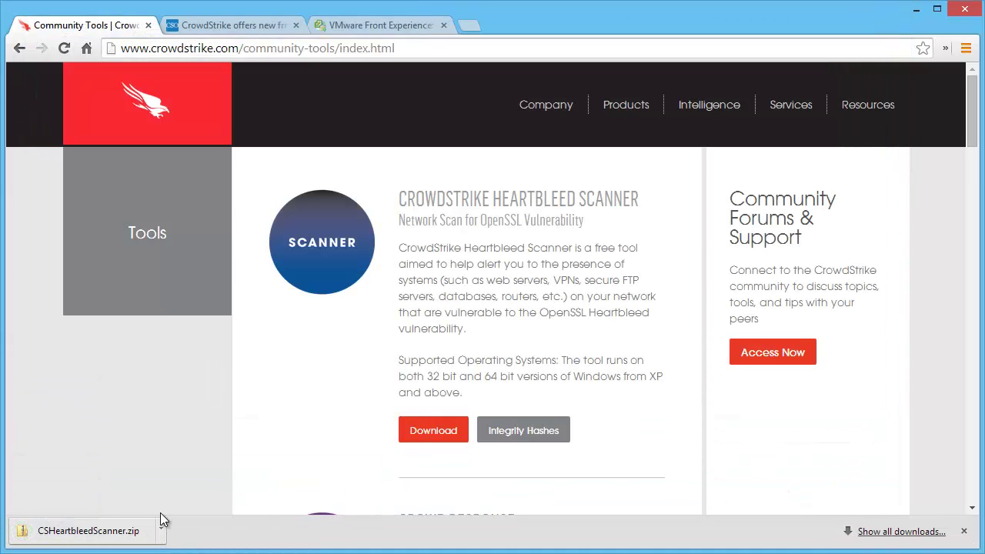
Extract all files from CSHeartbleedScanner.zip into the Downloads\CSHeartbleedScanner folder
{"action": "left_click", "coordinate": [111, 539]}
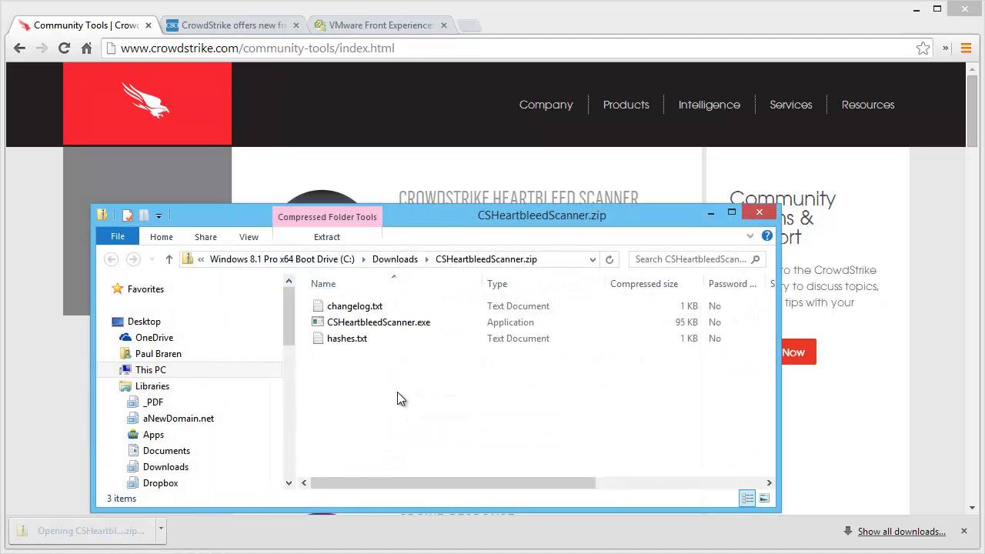
{"action": "left_click", "coordinate": [405, 323]}
{"action": "double_click", "coordinate": [435, 325]}
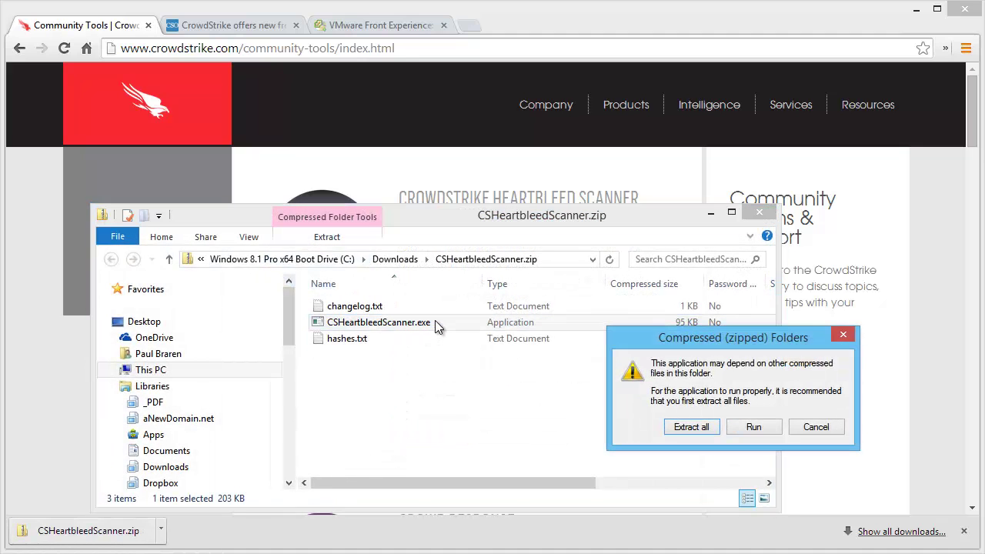
{"action": "left_click", "coordinate": [691, 427]}
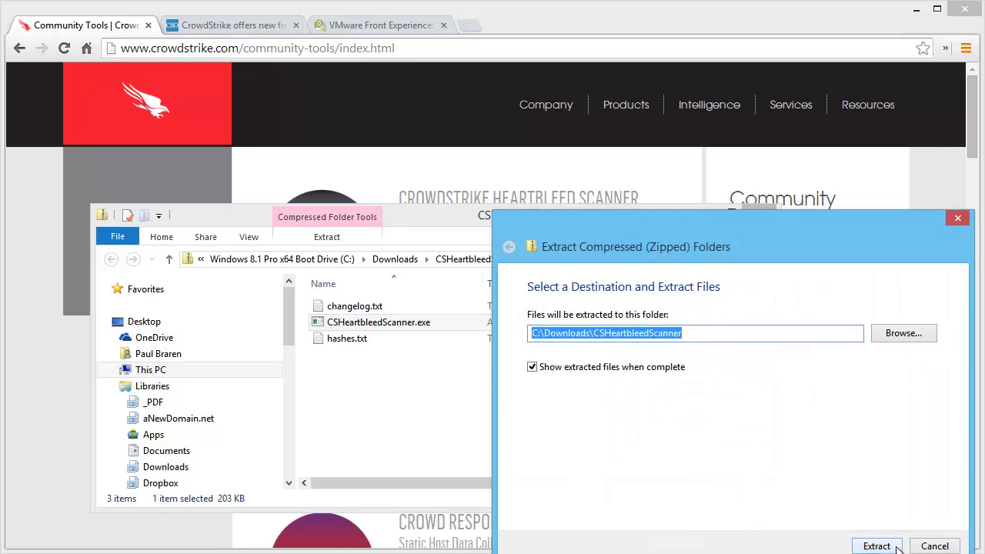
{"action": "left_click_drag", "start_coordinate": [902, 252], "coordinate": [683, 172]}
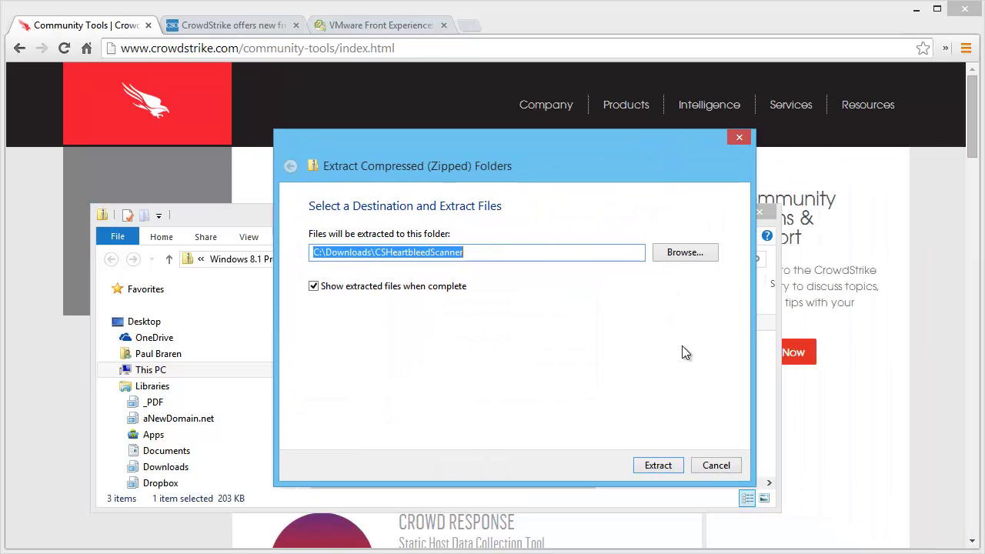
{"action": "left_click", "coordinate": [673, 465]}
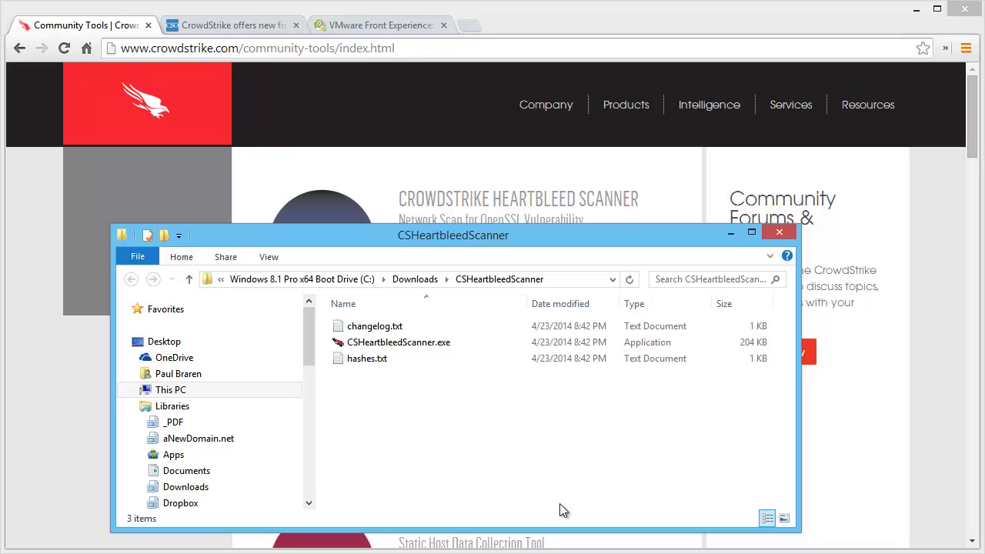
Launch CSHeartbleedScanner.exe, accept its licence agreement, and move the scanner window near the top
{"action": "double_click", "coordinate": [447, 346]}
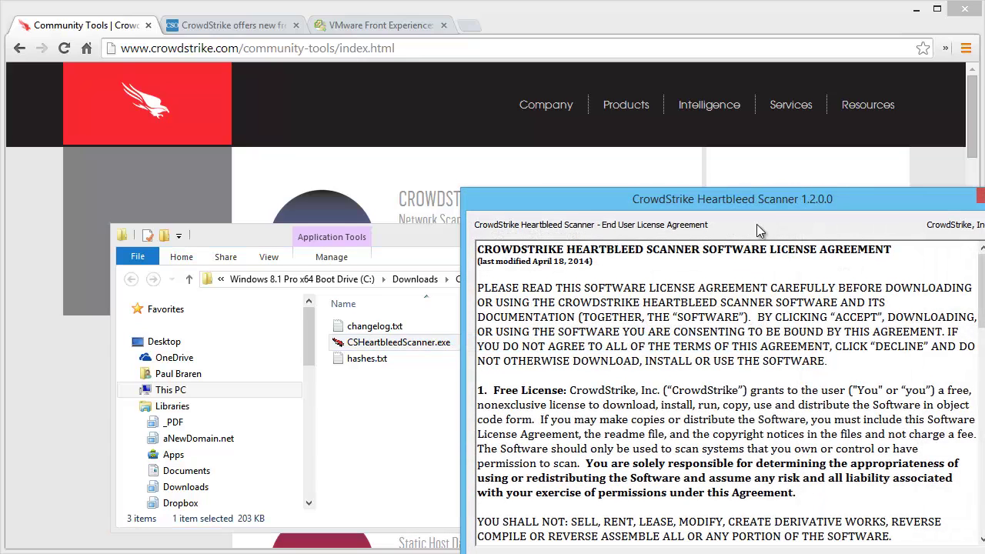
{"action": "left_click_drag", "start_coordinate": [762, 195], "coordinate": [530, 50]}
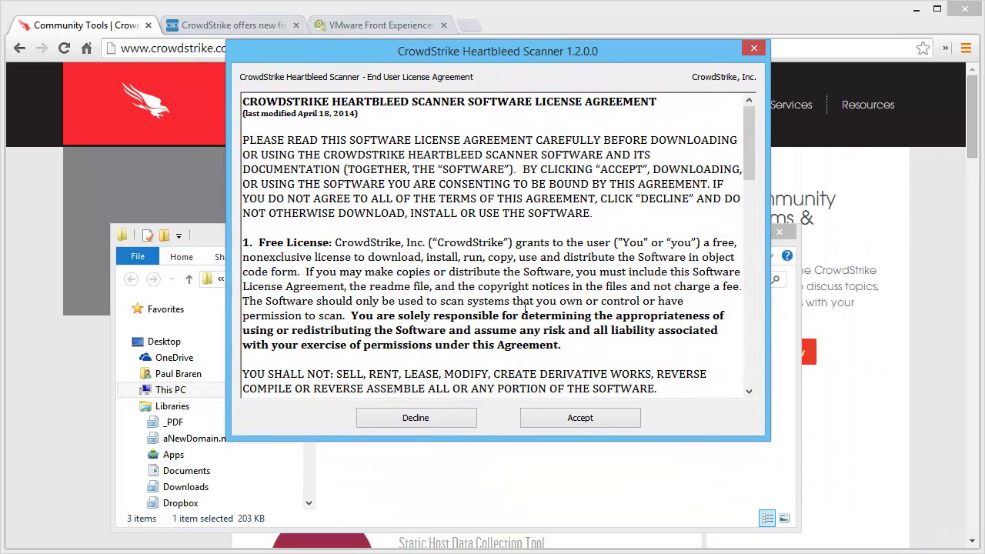
{"action": "left_click", "coordinate": [634, 420]}
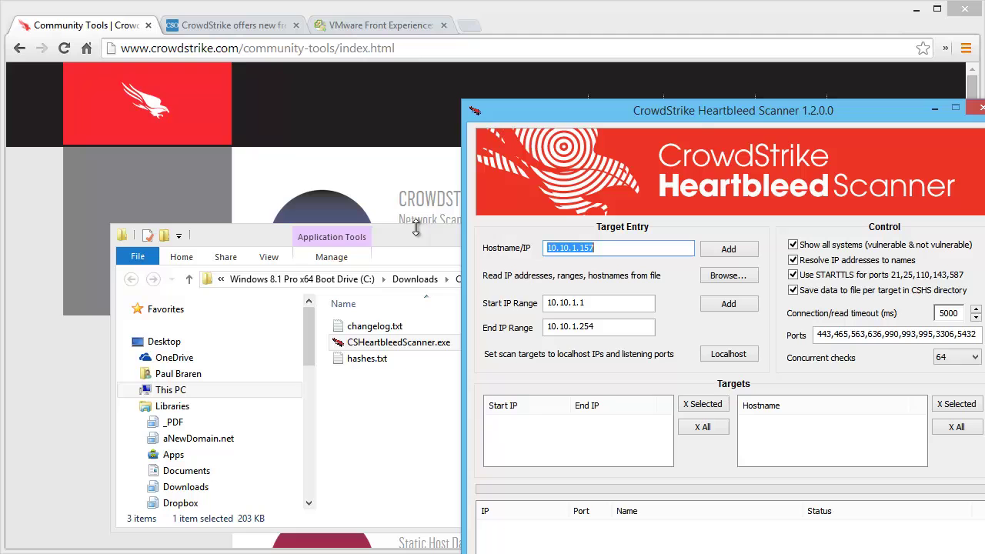
{"action": "left_click_drag", "start_coordinate": [695, 113], "coordinate": [696, 33]}
{"action": "left_click", "coordinate": [392, 400]}
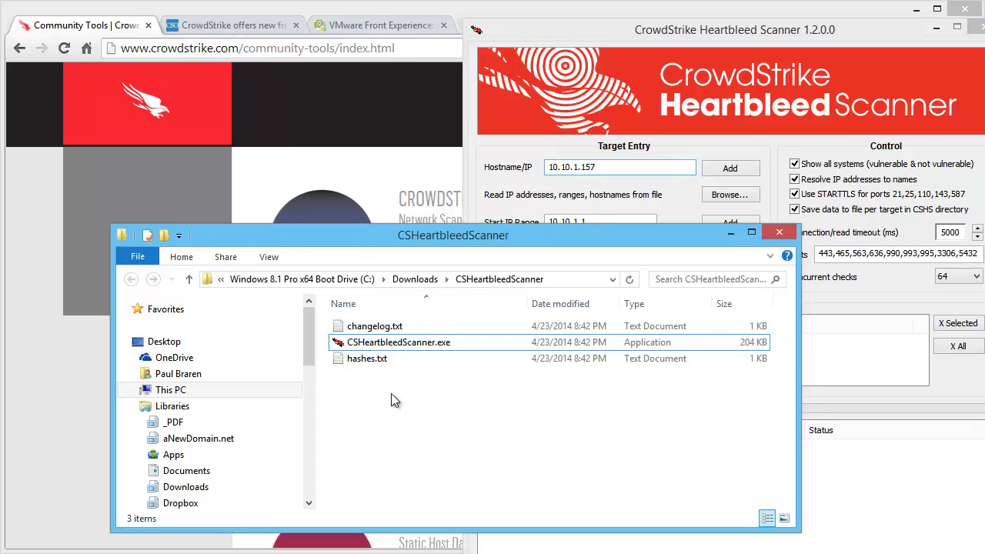
{"action": "left_click", "coordinate": [457, 343]}
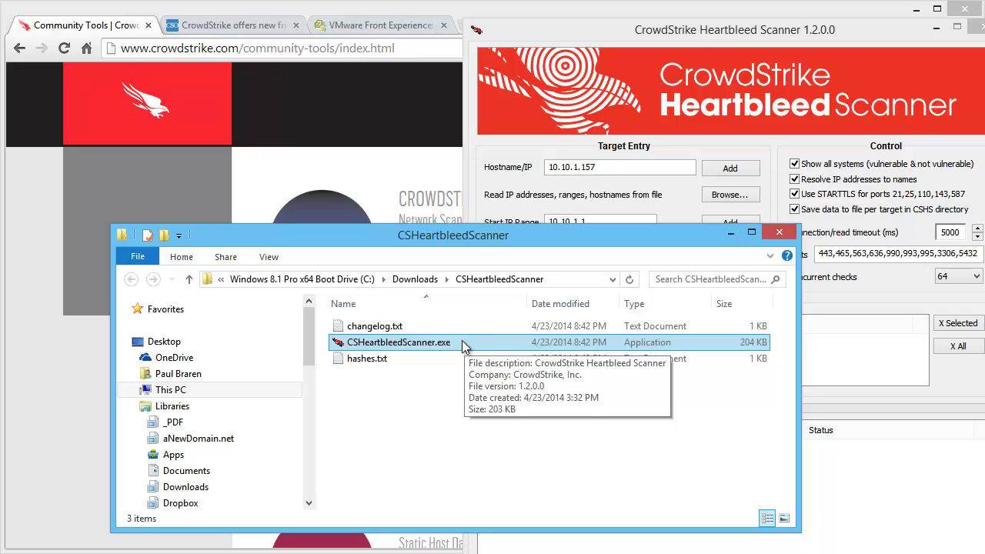
{"action": "right_click", "coordinate": [462, 340]}
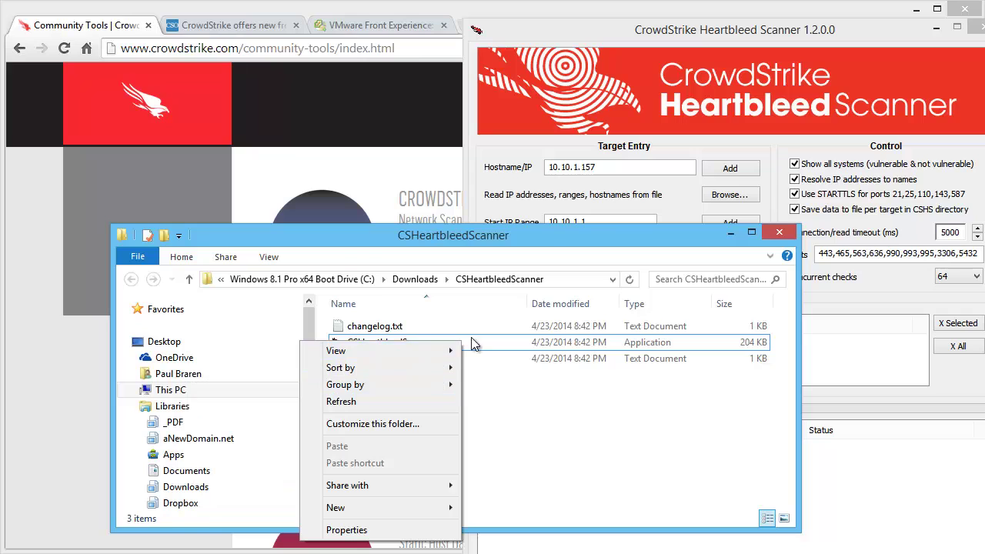
{"action": "left_click", "coordinate": [472, 340]}
{"action": "right_click", "coordinate": [468, 341]}
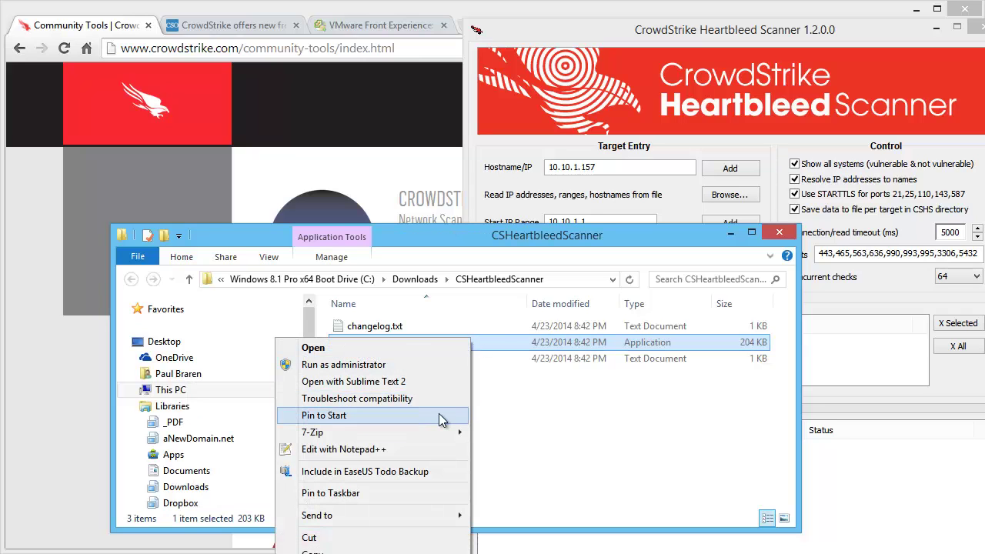
{"action": "left_click", "coordinate": [475, 413]}
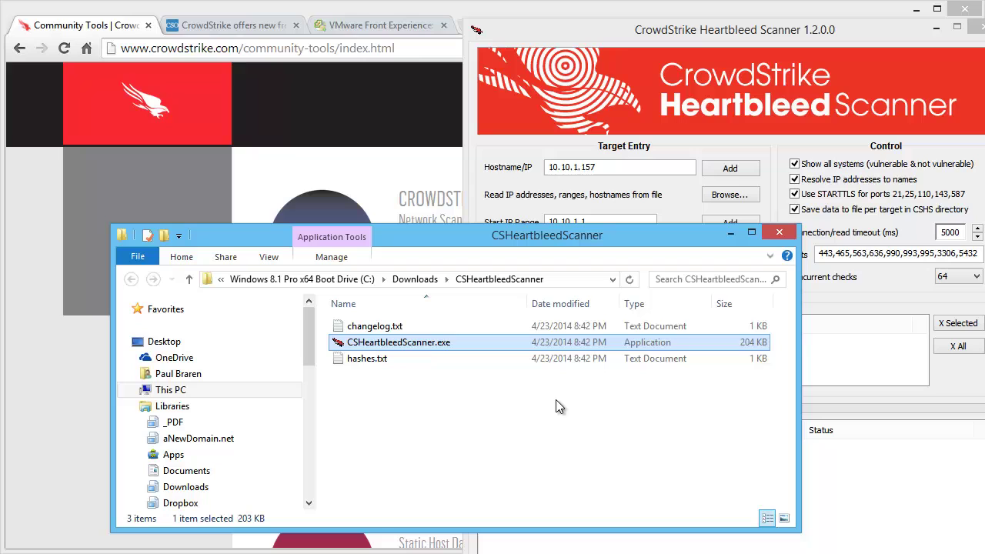
Close the extracted folder window and bring the whole scanner window into view
{"action": "left_click", "coordinate": [779, 233]}
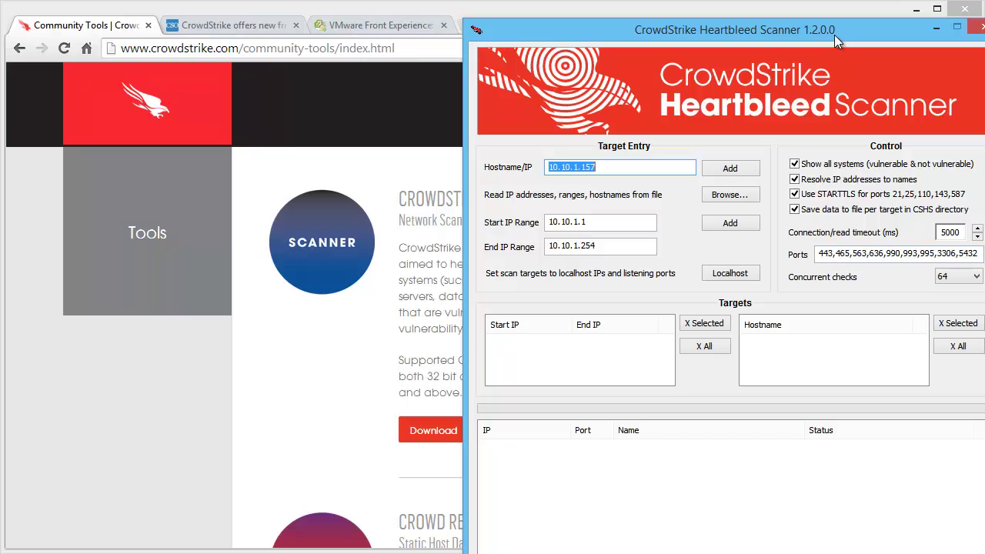
{"action": "left_click_drag", "start_coordinate": [834, 34], "coordinate": [608, 10]}
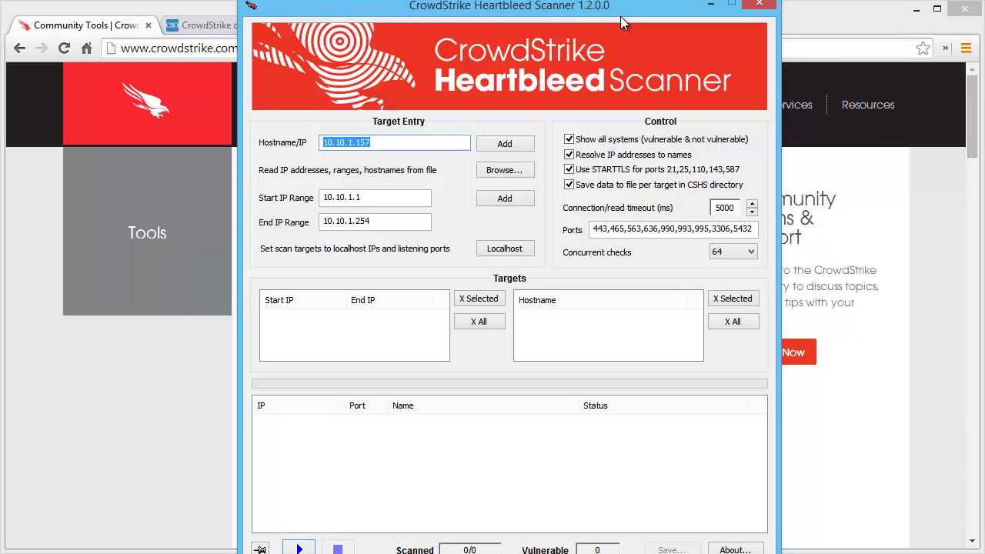
{"action": "left_click_drag", "start_coordinate": [623, 11], "coordinate": [625, 7]}
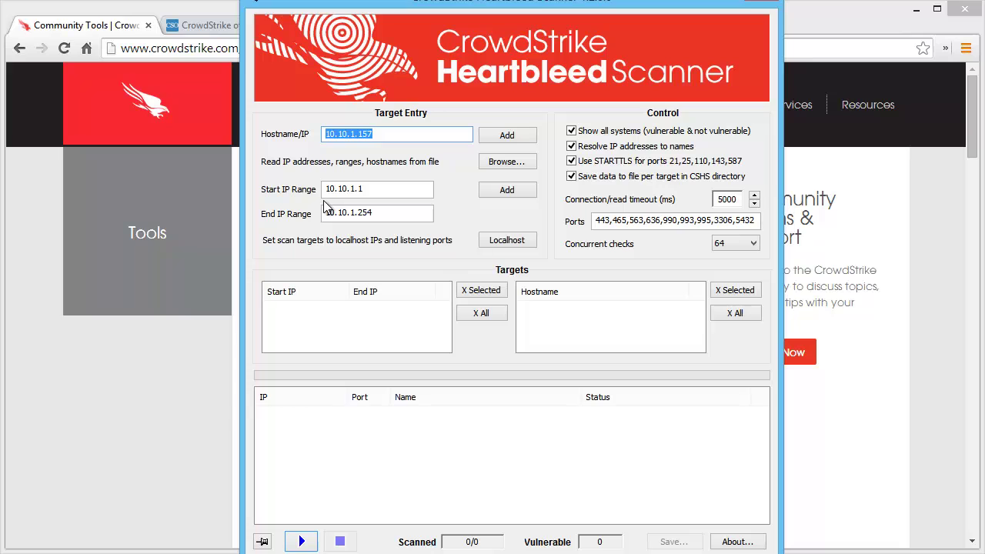
Try starting a scan with no targets and dismiss the warning that targets are needed
{"action": "left_click", "coordinate": [305, 543]}
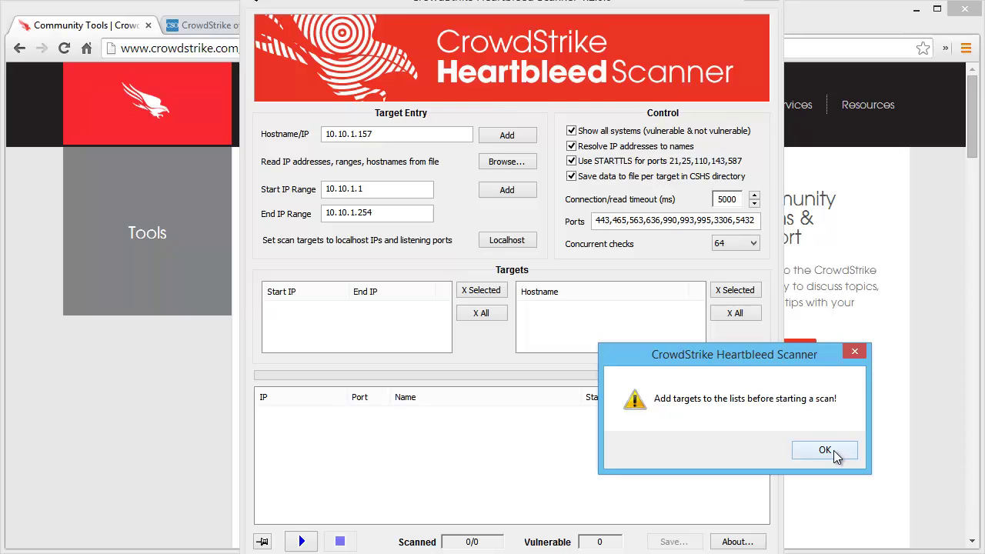
{"action": "left_click", "coordinate": [824, 450]}
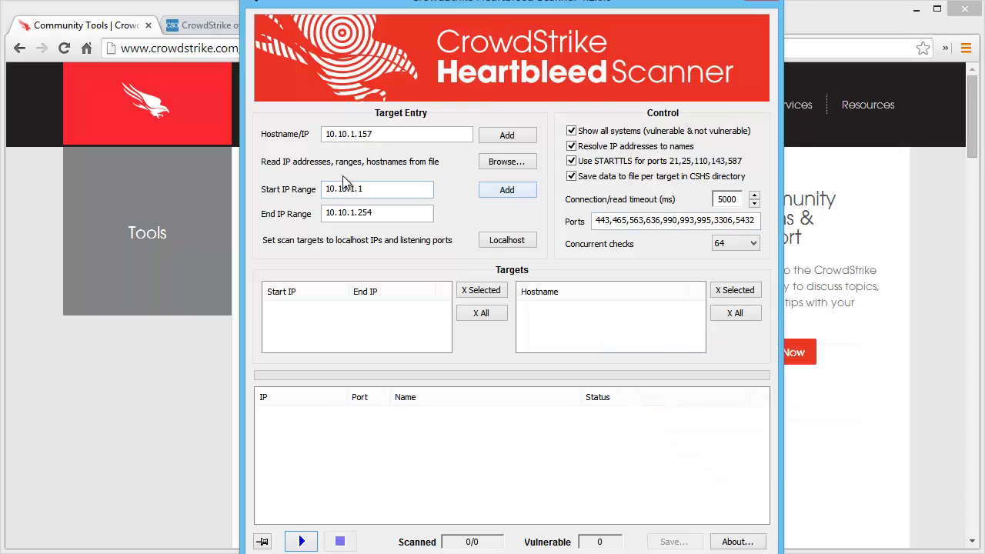
{"action": "left_click", "coordinate": [364, 207]}
Add the 10.10.1.1–10.10.1.254 range as targets and start the scan
{"action": "left_click", "coordinate": [529, 192]}
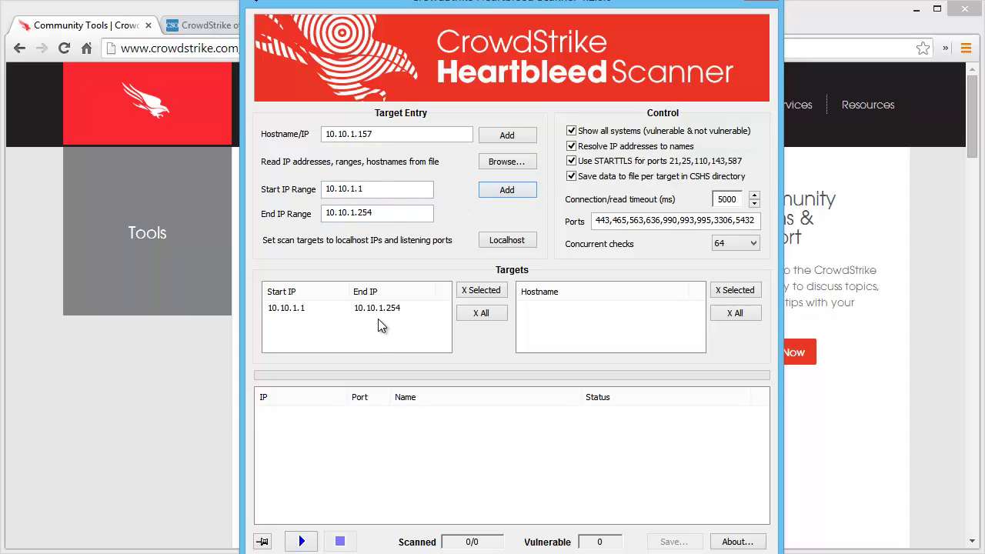
{"action": "left_click", "coordinate": [305, 543]}
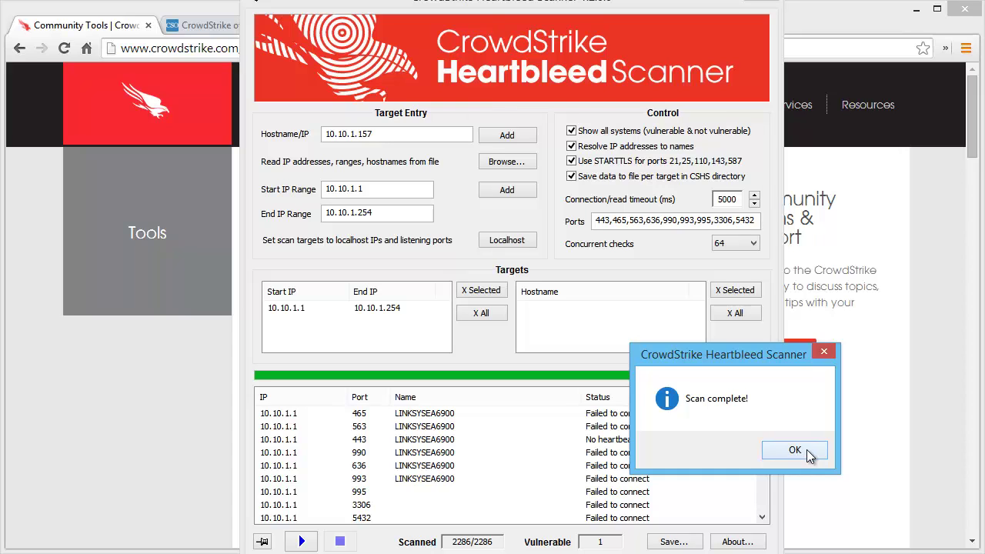
Dismiss the completion notice, sort by Status to put VULNERABLE esxi 10.10.1.50 first, then switch to vSphere Client
{"action": "left_click", "coordinate": [806, 450]}
{"action": "left_click", "coordinate": [673, 396]}
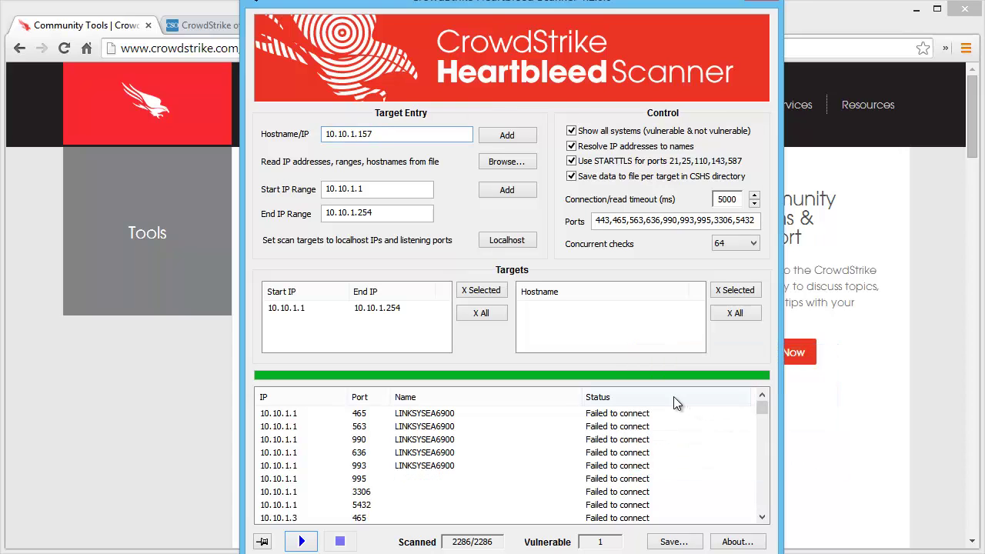
{"action": "left_click", "coordinate": [672, 397]}
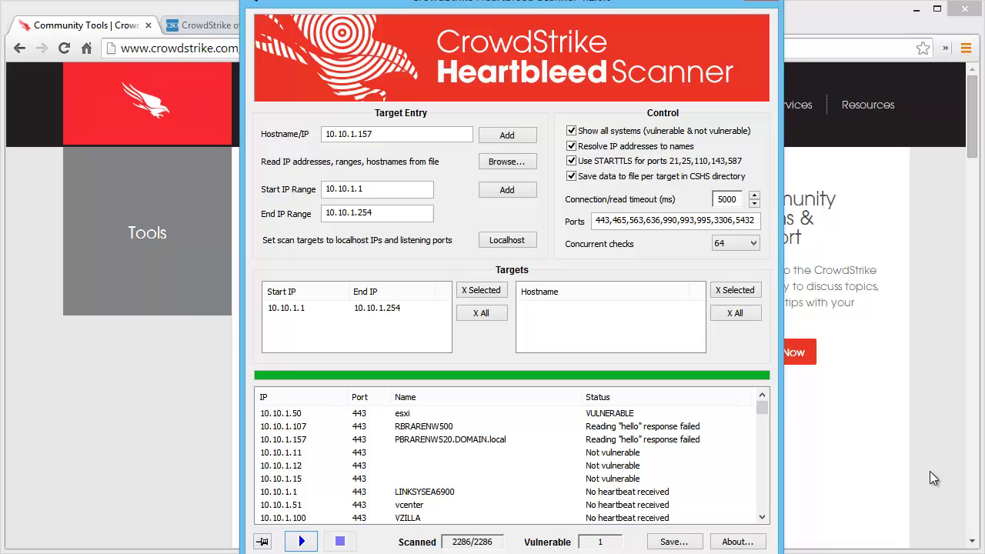
{"action": "left_click", "coordinate": [77, 543]}
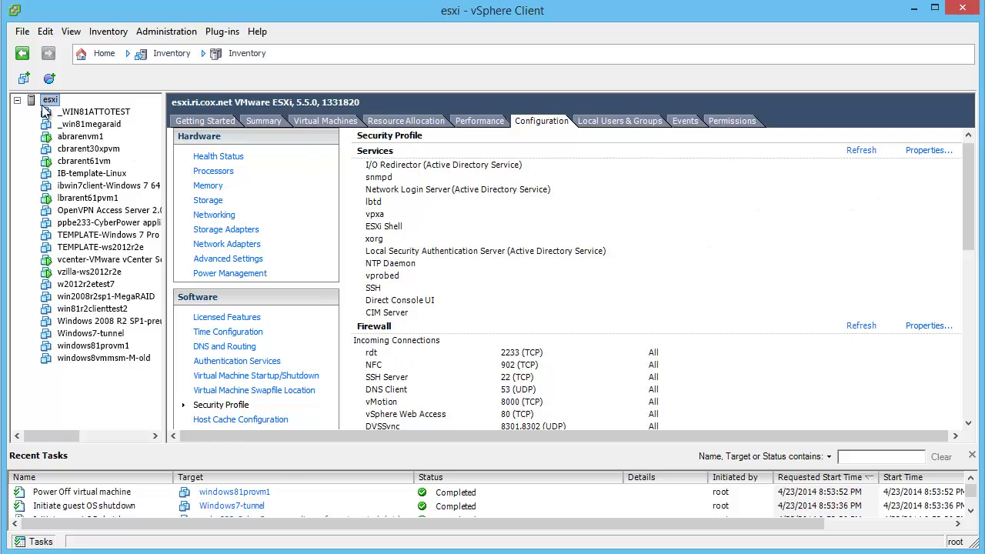
{"action": "left_click", "coordinate": [923, 152]}
{"action": "left_click", "coordinate": [332, 289]}
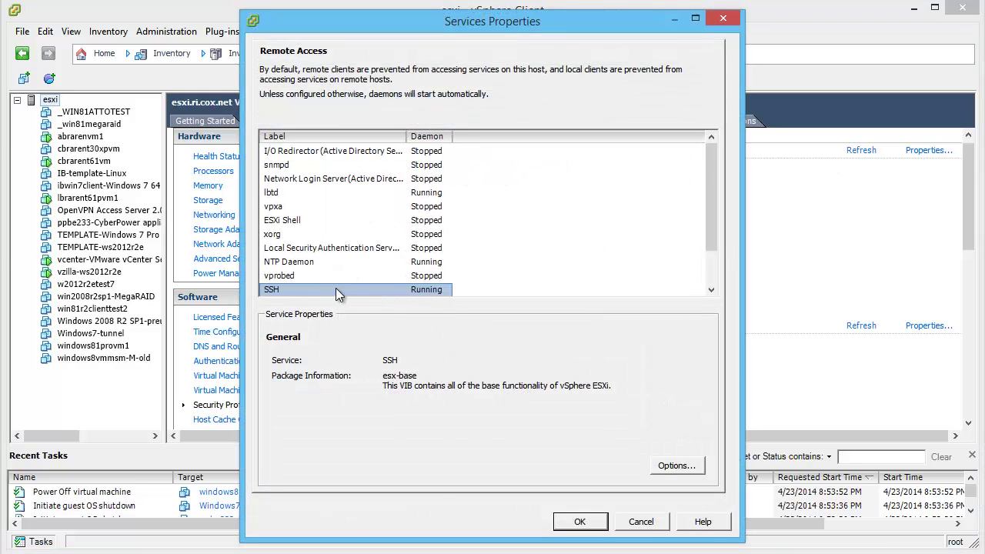
{"action": "left_click", "coordinate": [677, 465]}
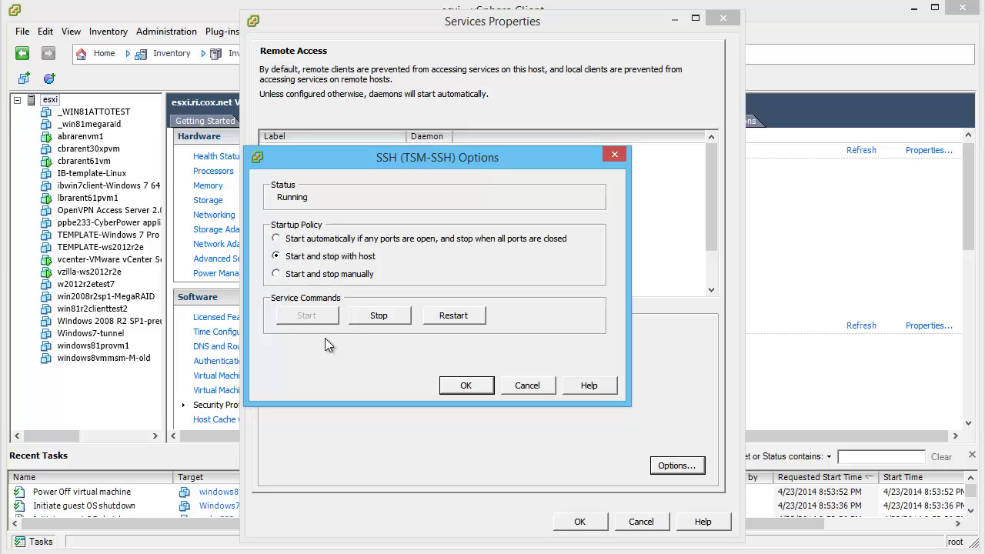
{"action": "left_click", "coordinate": [537, 390]}
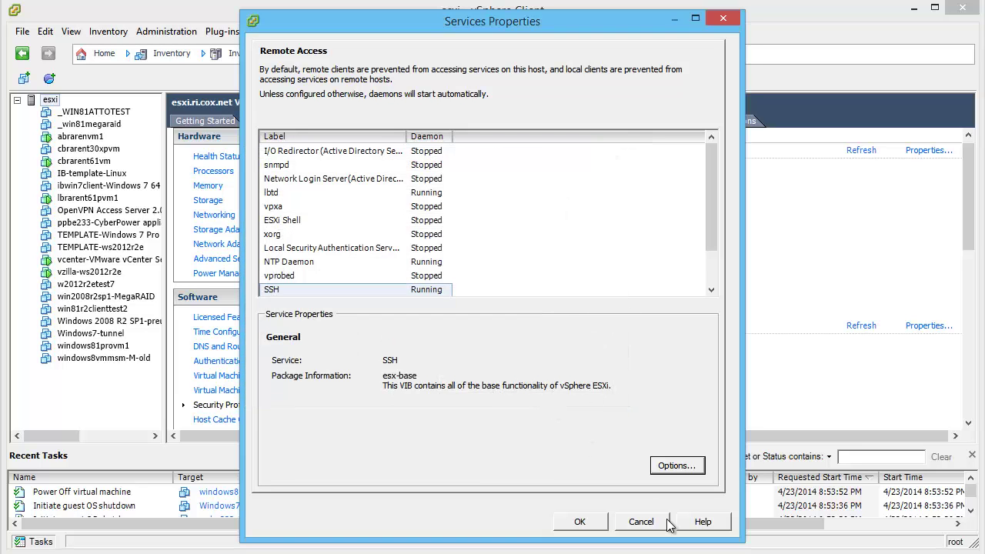
{"action": "left_click", "coordinate": [647, 526]}
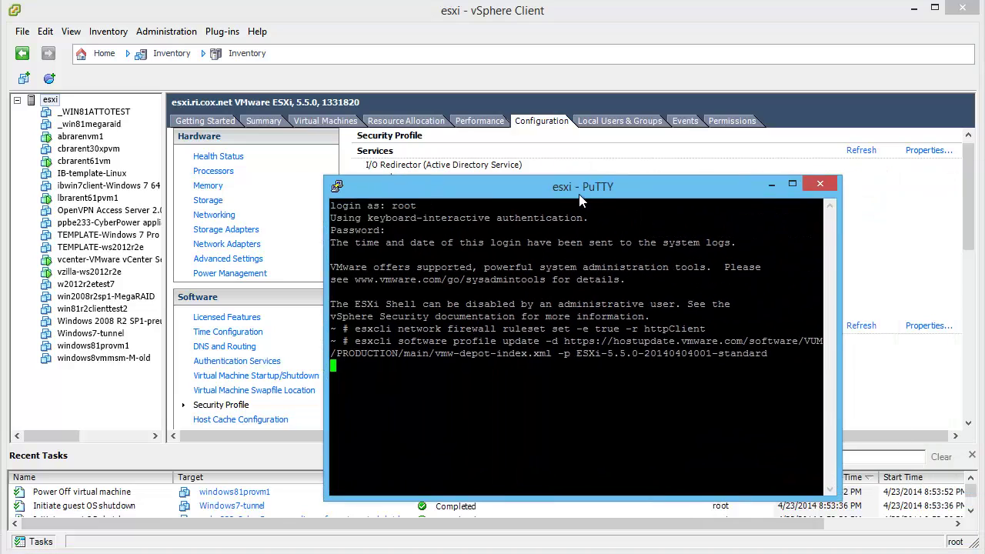
Bring the esxi PuTTY session forward and move it beside the vSphere services list
{"action": "left_click_drag", "start_coordinate": [653, 139], "coordinate": [583, 143]}
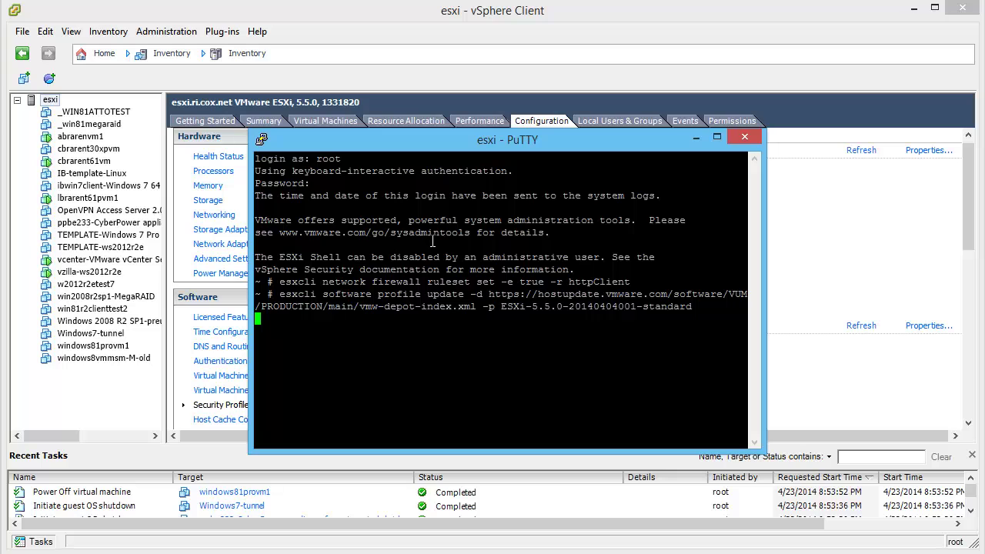
{"action": "left_click_drag", "start_coordinate": [501, 141], "coordinate": [709, 149]}
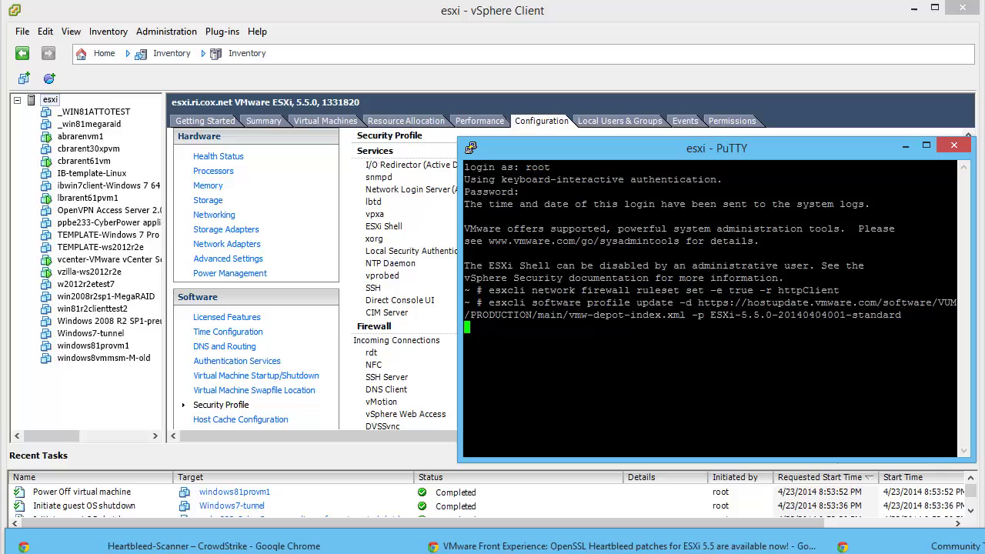
Show the v-front.de ESXi 5.5 Heartbleed patch article and scroll to its esxcli commands
{"action": "left_click", "coordinate": [950, 546]}
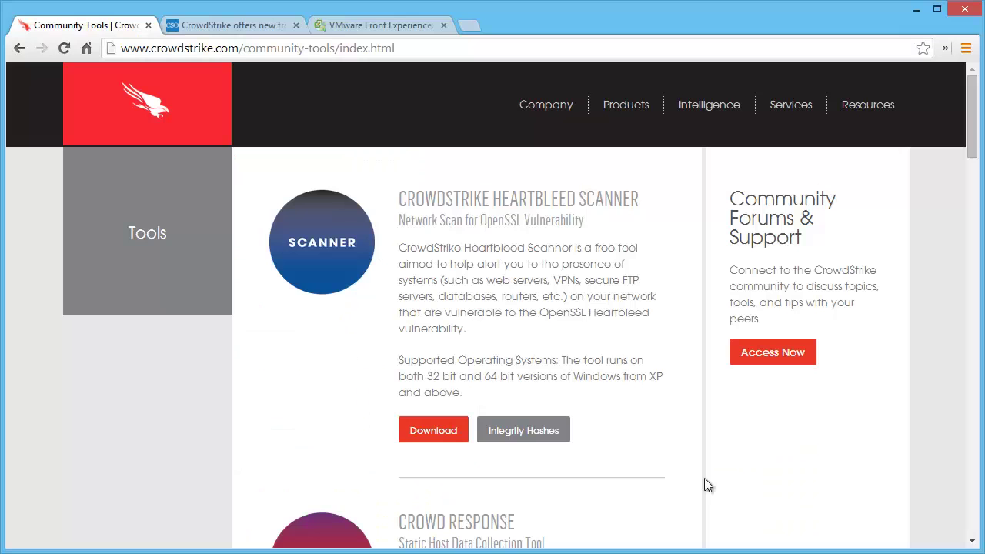
{"action": "left_click", "coordinate": [353, 21]}
{"action": "scroll", "coordinate": [687, 273], "scroll_direction": "down", "scroll_amount": 3}
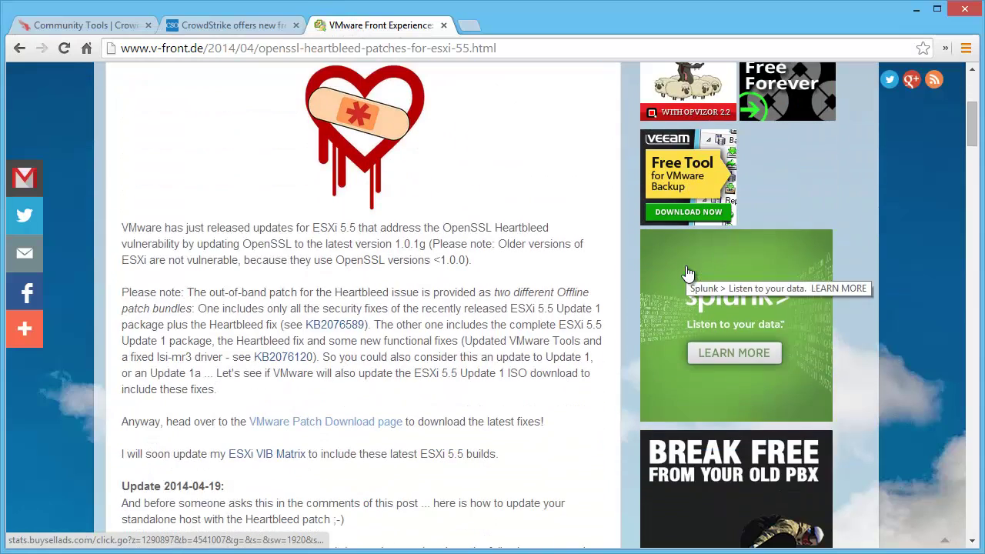
{"action": "scroll", "coordinate": [688, 273], "scroll_direction": "down", "scroll_amount": 4}
{"action": "scroll", "coordinate": [273, 276], "scroll_direction": "down", "scroll_amount": 1}
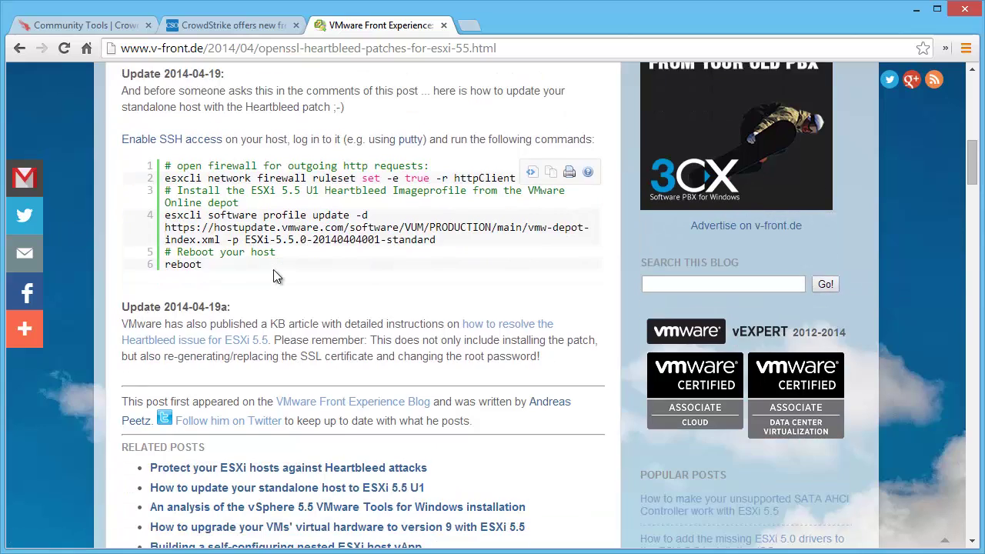
{"action": "scroll", "coordinate": [273, 276], "scroll_direction": "down", "scroll_amount": 1}
{"action": "scroll", "coordinate": [273, 269], "scroll_direction": "up", "scroll_amount": 1}
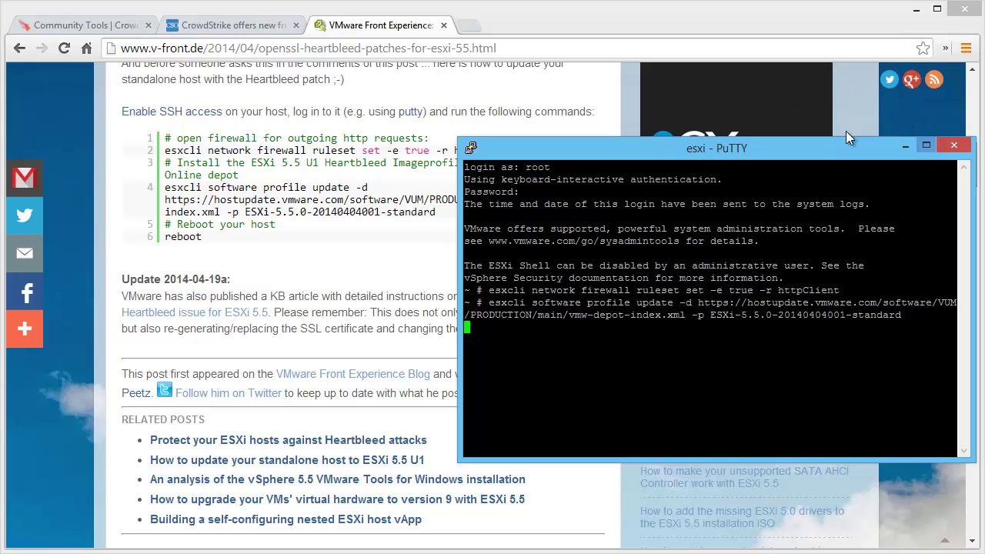
Check the PuTTY output shows the profile update succeeded, then reboot the esxi host
{"action": "left_click_drag", "start_coordinate": [813, 151], "coordinate": [744, 243]}
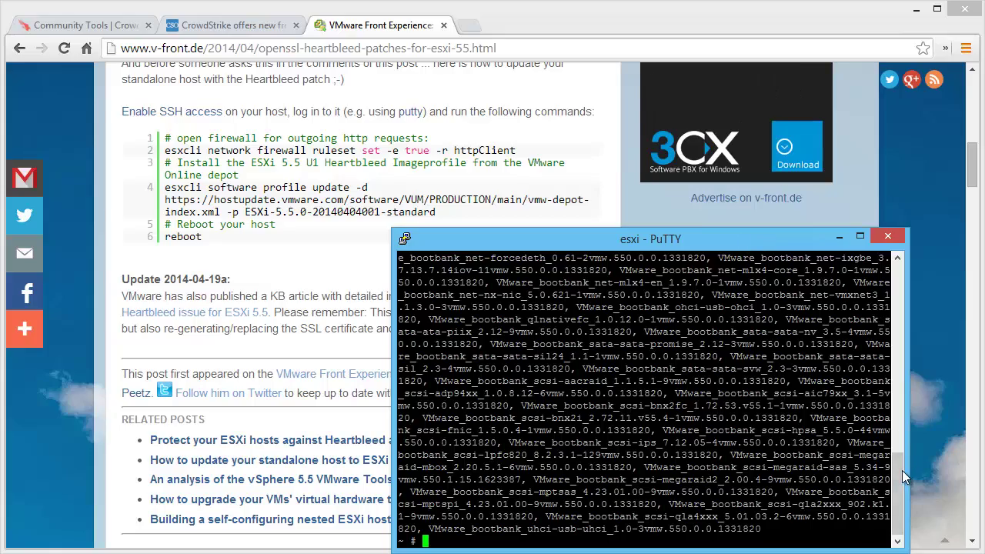
{"action": "left_click_drag", "start_coordinate": [902, 470], "coordinate": [913, 498]}
{"action": "left_click_drag", "start_coordinate": [913, 499], "coordinate": [885, 278]}
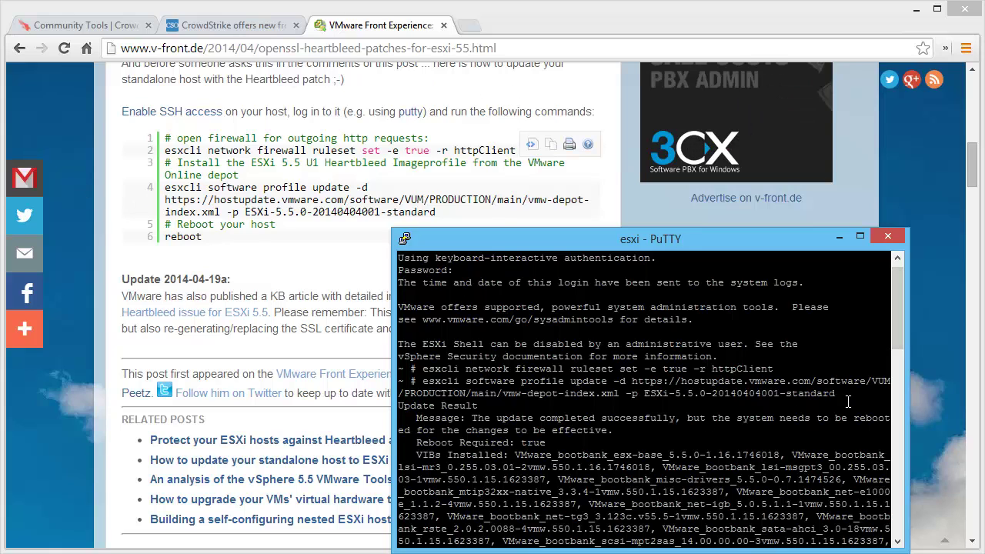
{"action": "left_click_drag", "start_coordinate": [902, 308], "coordinate": [900, 523]}
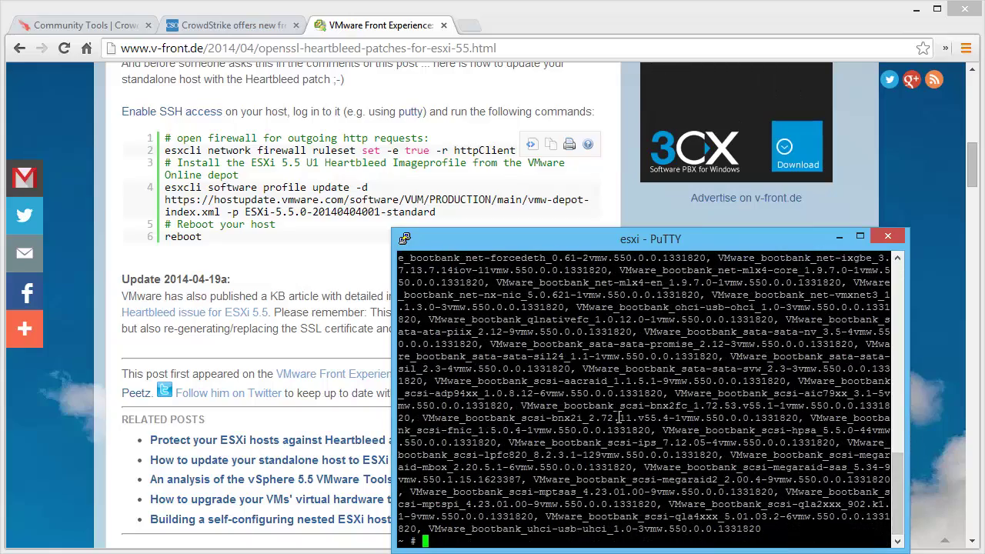
{"action": "type", "text": "reboot"}
{"action": "key", "text": "Return"}
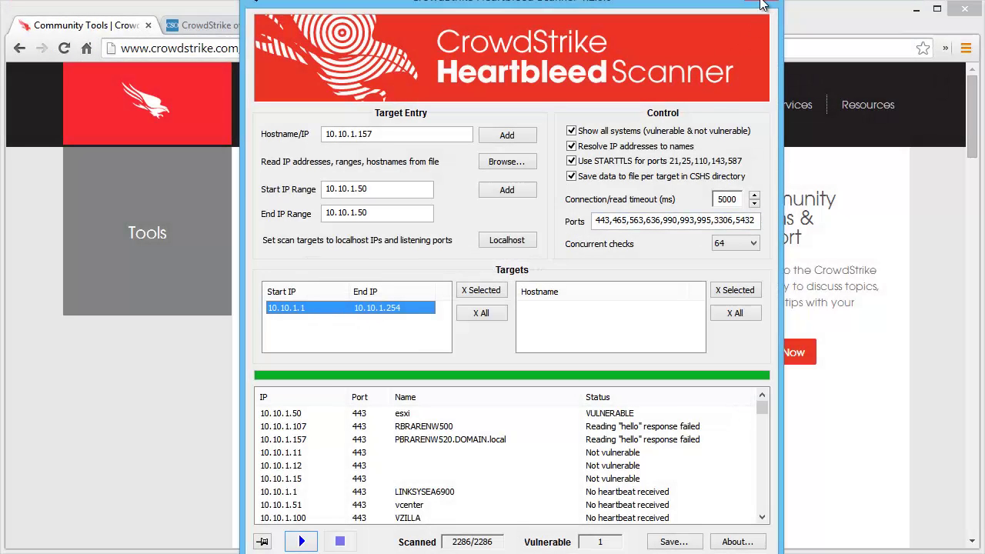
Close the scanner and relaunch it from Start to clear the old results
{"action": "left_click", "coordinate": [760, 5]}
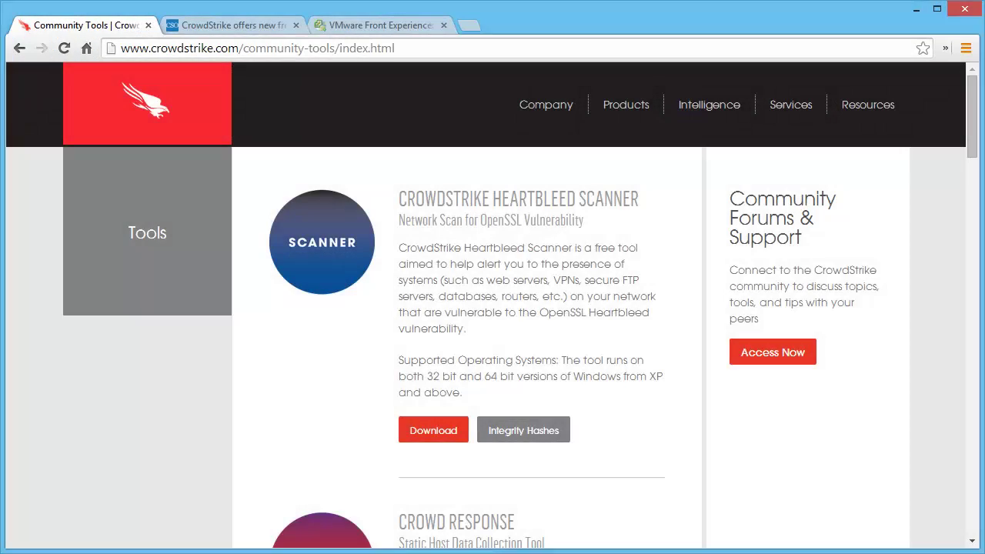
{"action": "key", "text": "super"}
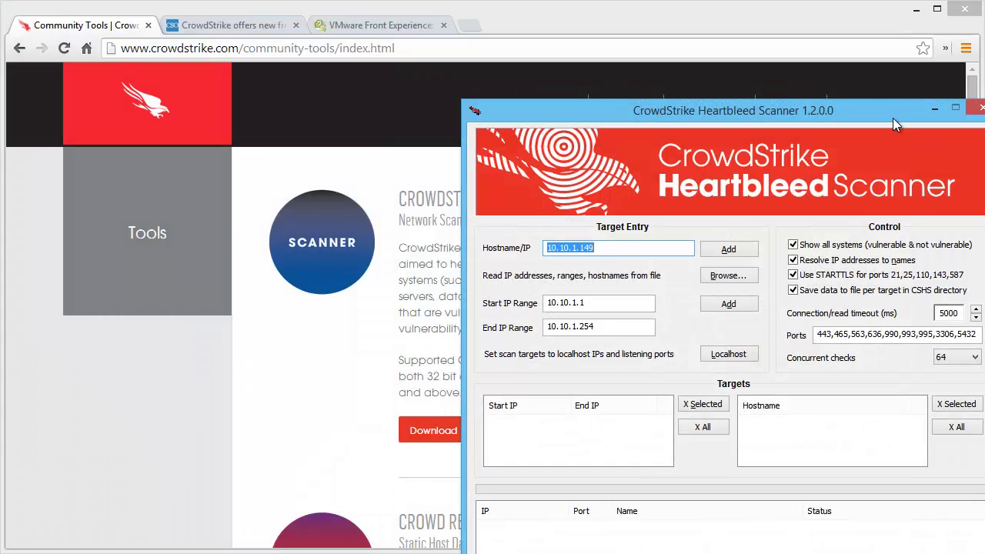
{"action": "left_click_drag", "start_coordinate": [893, 116], "coordinate": [741, 7]}
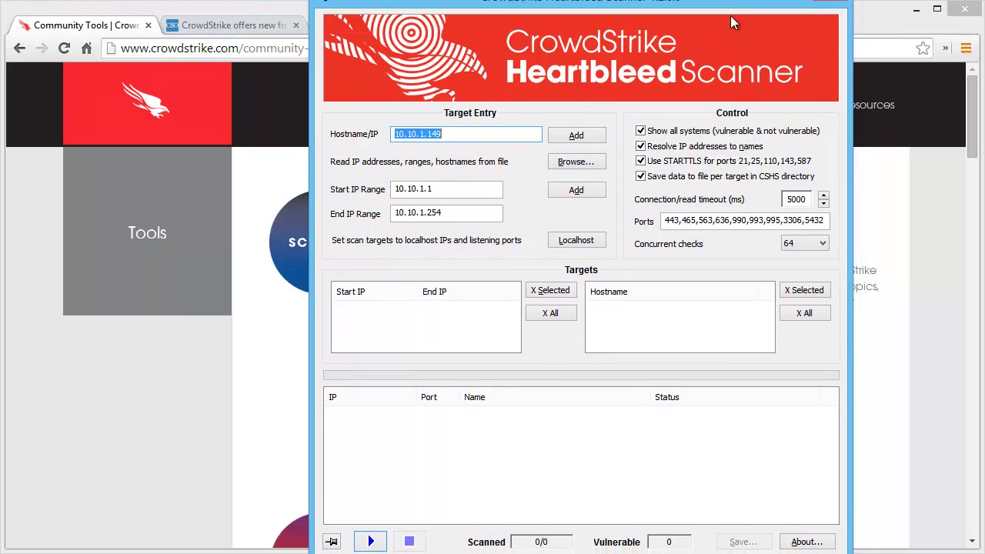
Change the hostname to 10.10.1.50, add it as the only target, and start scanning
{"action": "left_click", "coordinate": [450, 135]}
{"action": "key", "text": "BackSpace"}
{"action": "key", "text": "BackSpace"}
{"action": "key", "text": "BackSpace"}
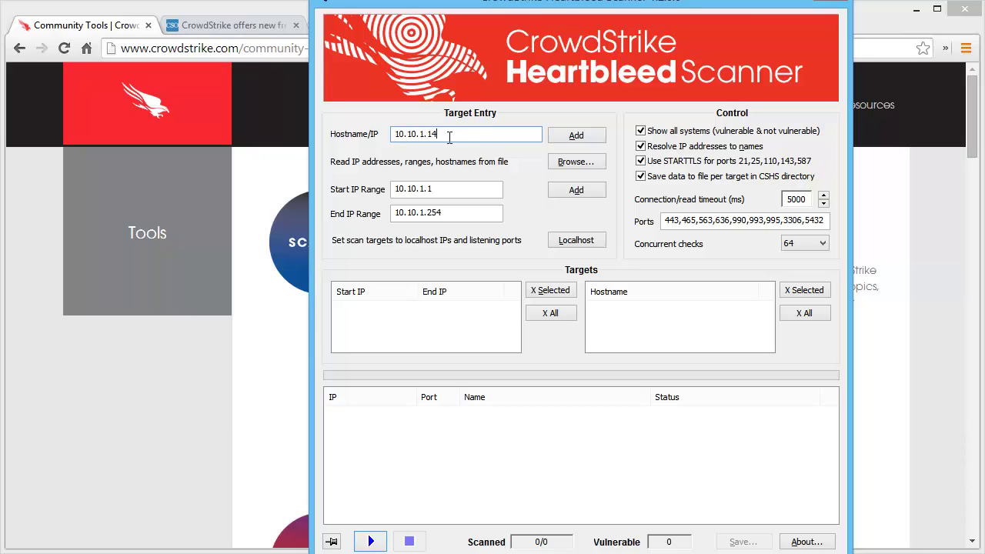
{"action": "type", "text": "50"}
{"action": "left_click", "coordinate": [595, 137]}
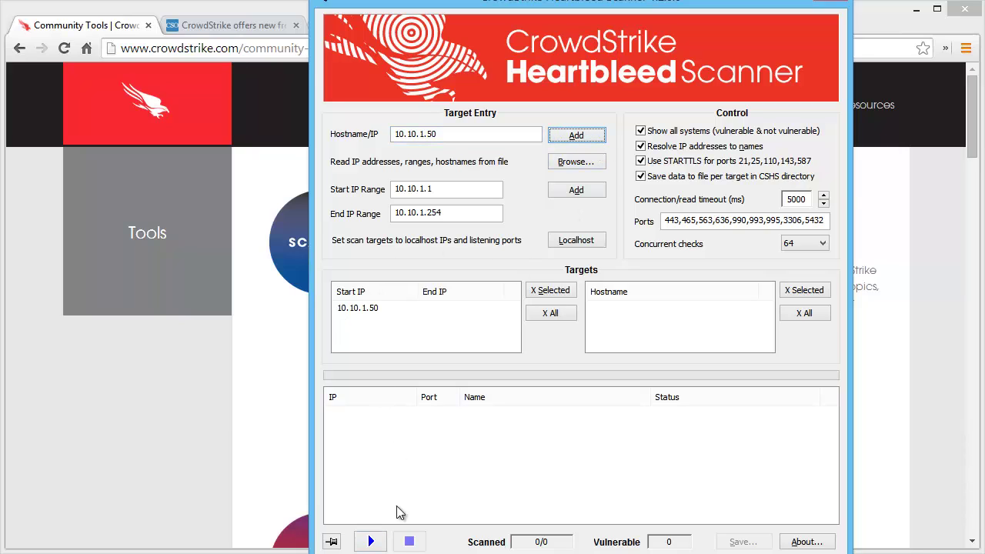
{"action": "left_click", "coordinate": [373, 542]}
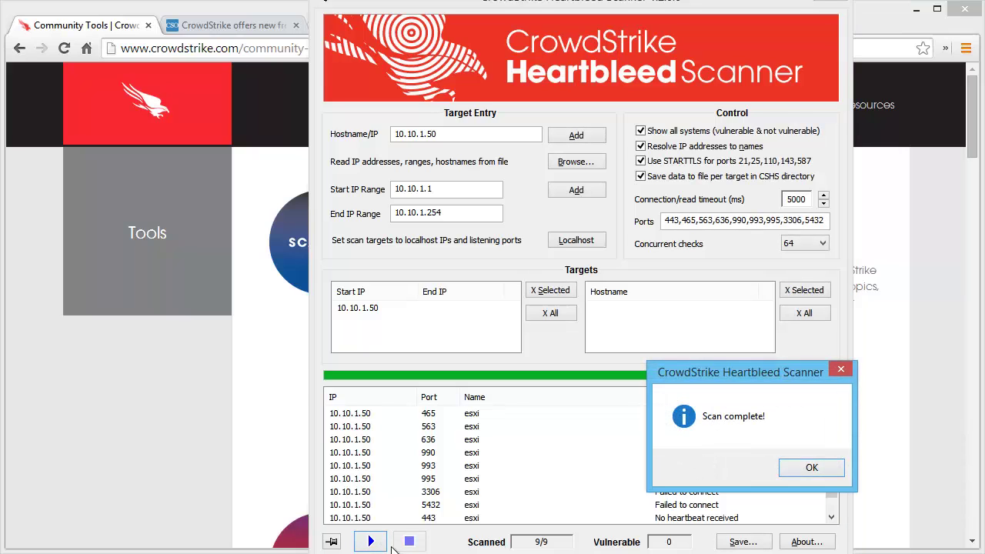
Close 'Scan complete!' and confirm port 443 on 10.10.1.50 shows no heartbeat and 0 vulnerable
{"action": "left_click", "coordinate": [818, 471]}
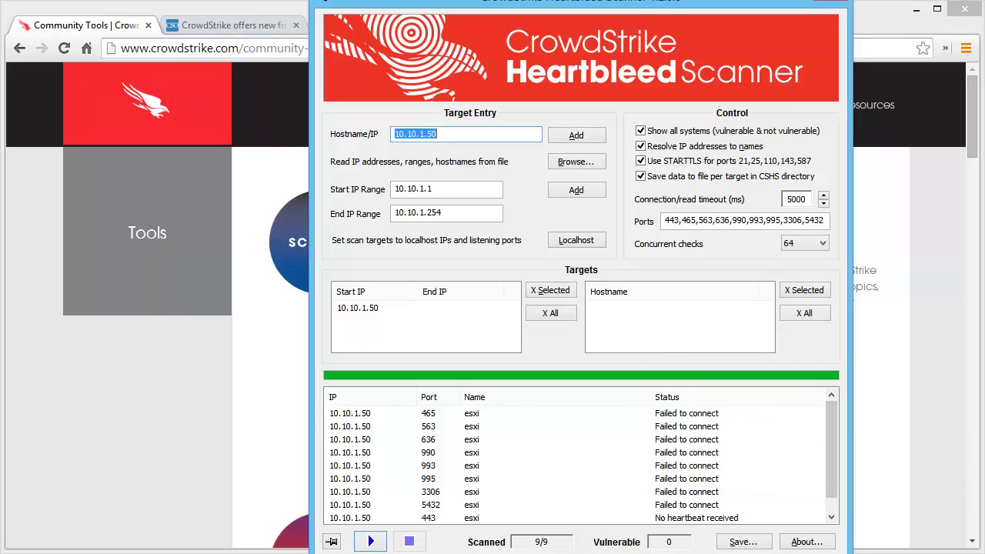
{"action": "scroll", "coordinate": [832, 433], "scroll_direction": "down", "scroll_amount": 1}
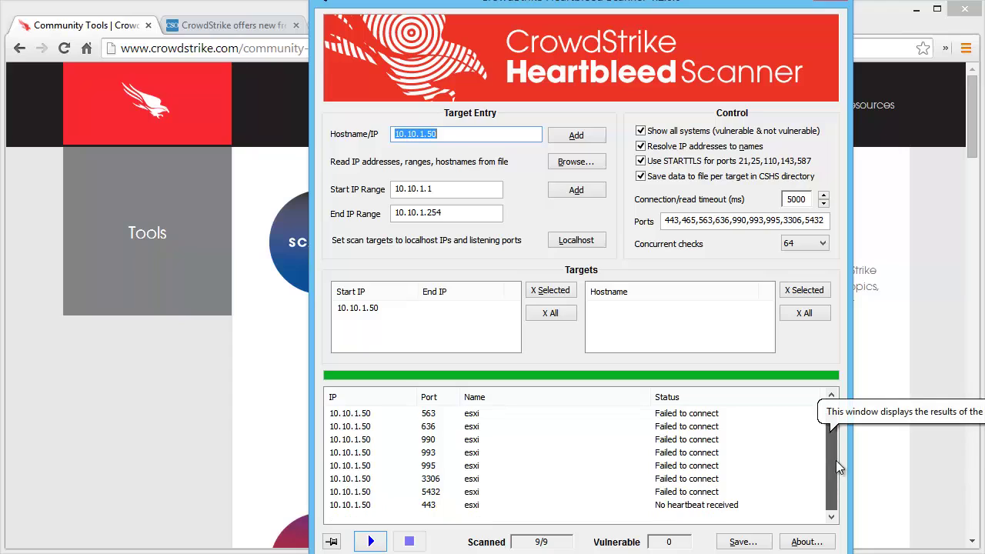
{"action": "scroll", "coordinate": [831, 466], "scroll_direction": "up", "scroll_amount": 1}
{"action": "scroll", "coordinate": [829, 473], "scroll_direction": "down", "scroll_amount": 1}
{"action": "scroll", "coordinate": [826, 439], "scroll_direction": "up", "scroll_amount": 1}
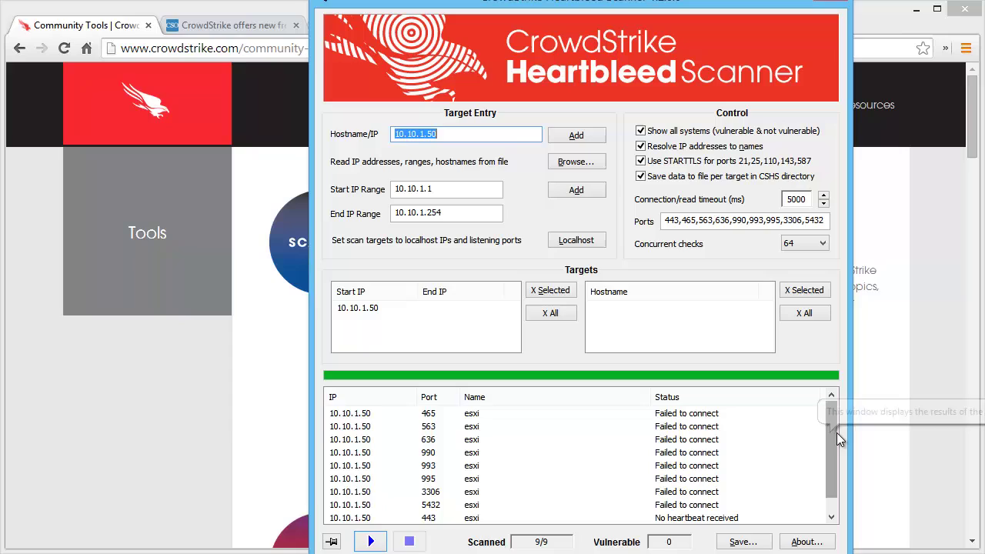